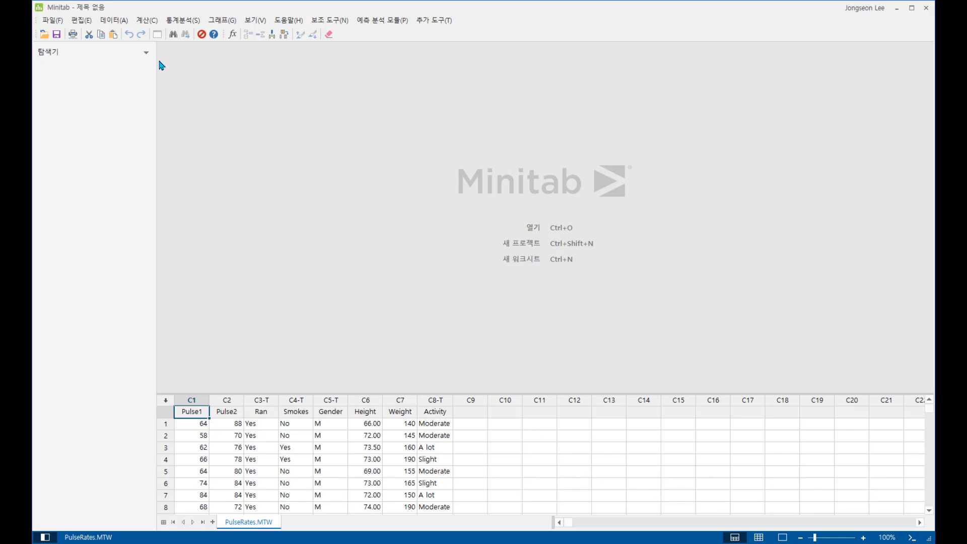
pyautogui.click(146, 21)
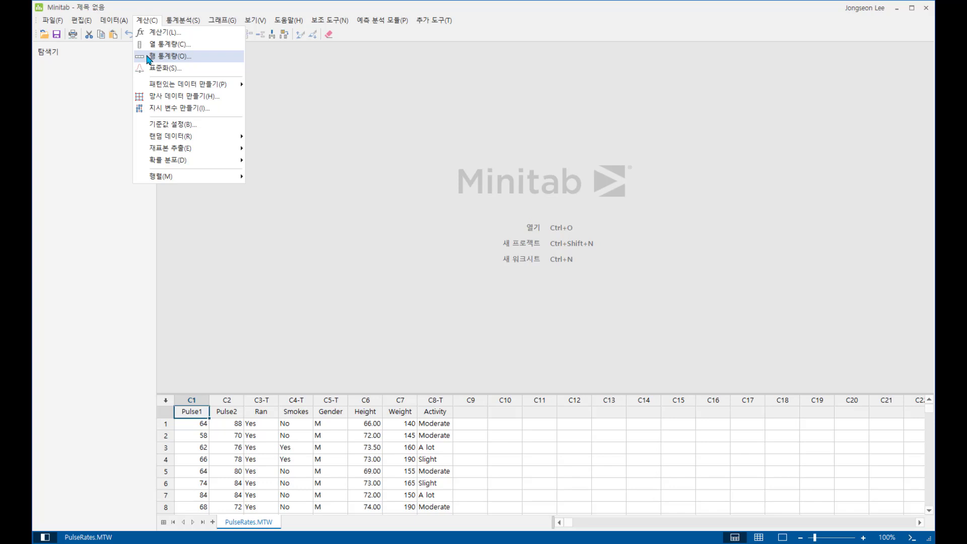
pyautogui.moveTo(179, 24)
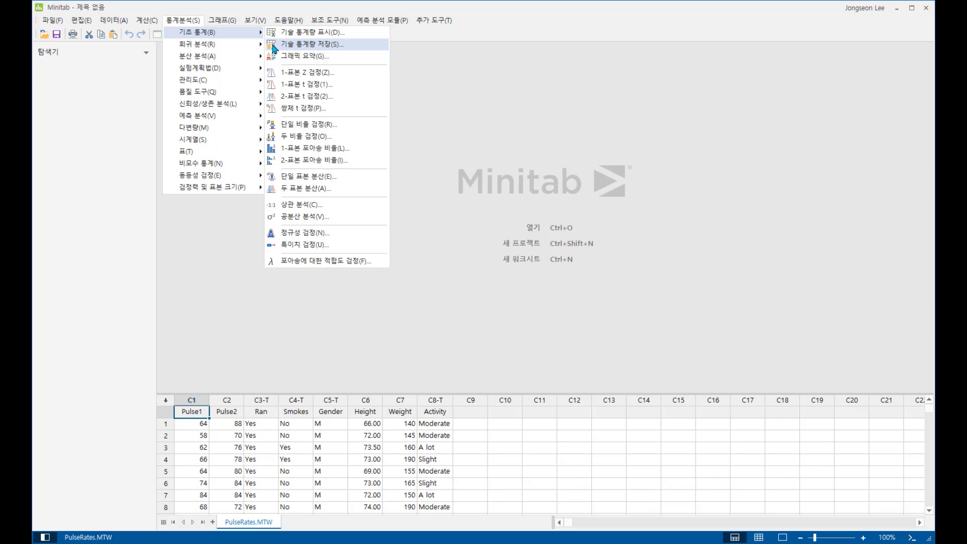
pyautogui.click(179, 304)
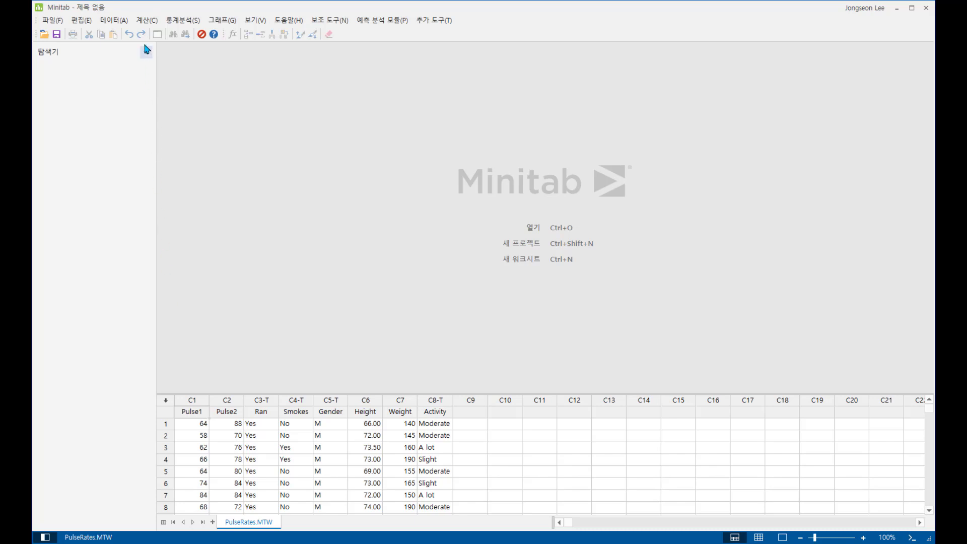
# Calculate the mean of the Pulse1 column with Column Statistics, leaving the result storage empty.
pyautogui.click(145, 21)
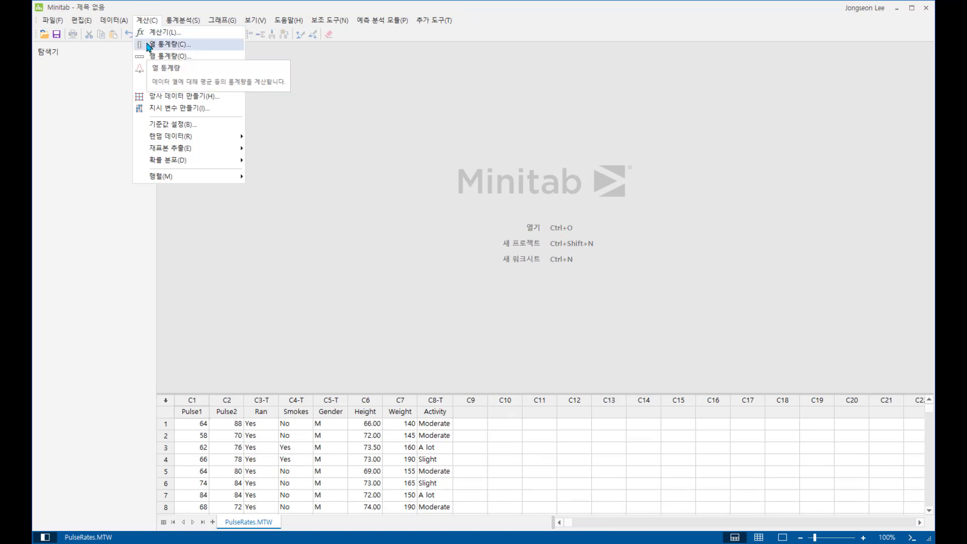
pyautogui.click(150, 46)
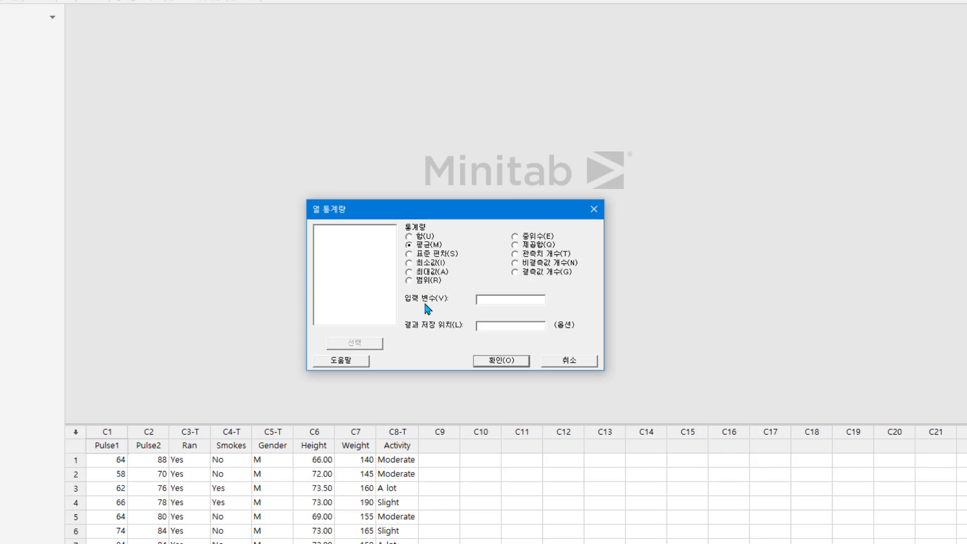
pyautogui.click(496, 301)
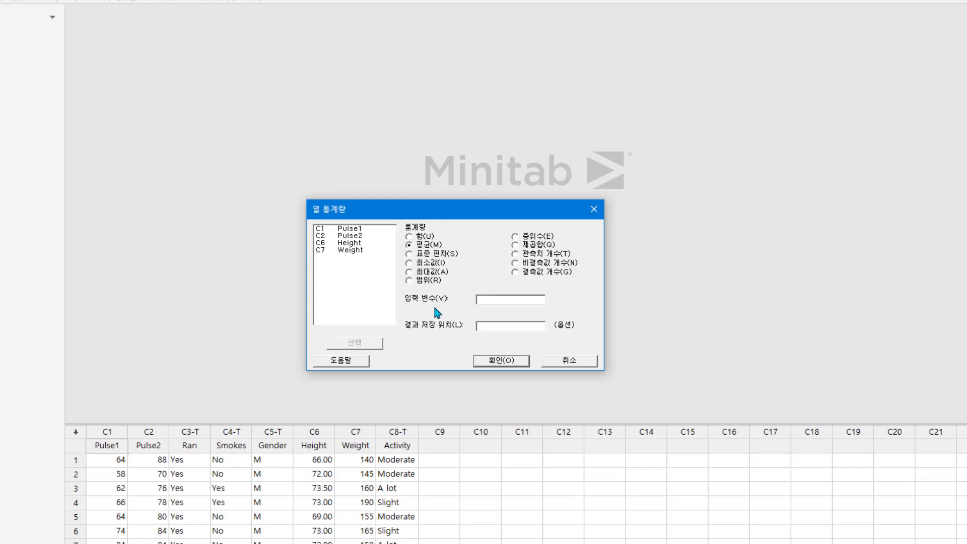
pyautogui.doubleClick(354, 230)
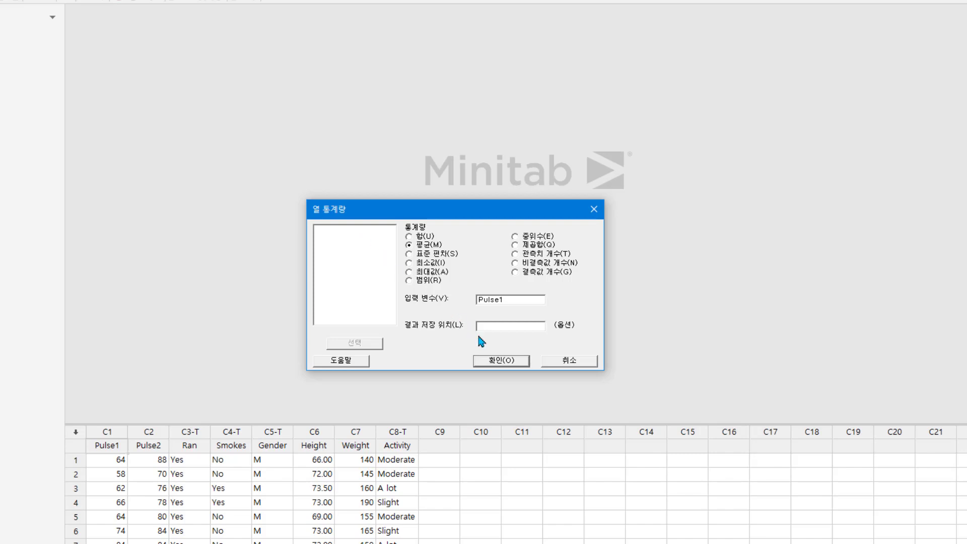
pyautogui.click(506, 364)
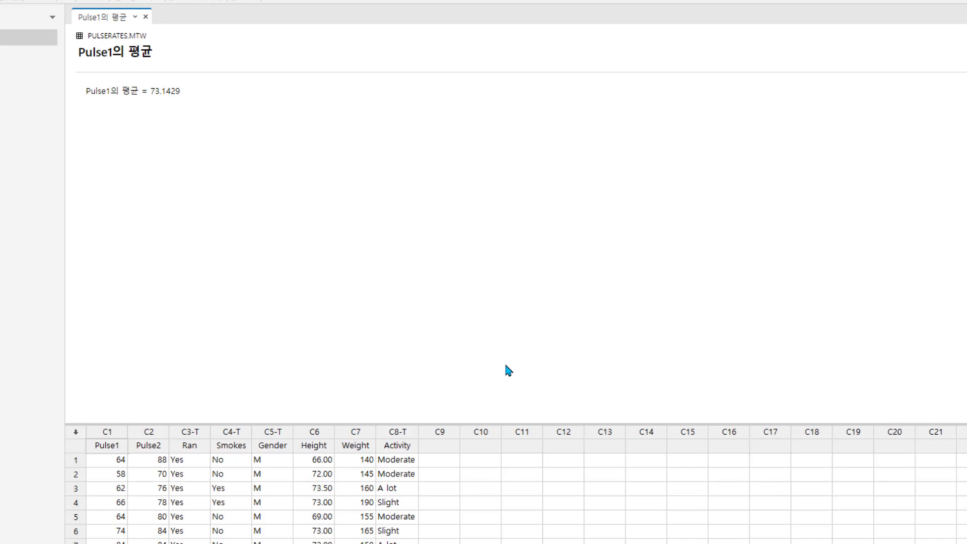
# Name the empty worksheet column C9 "Average".
pyautogui.click(448, 451)
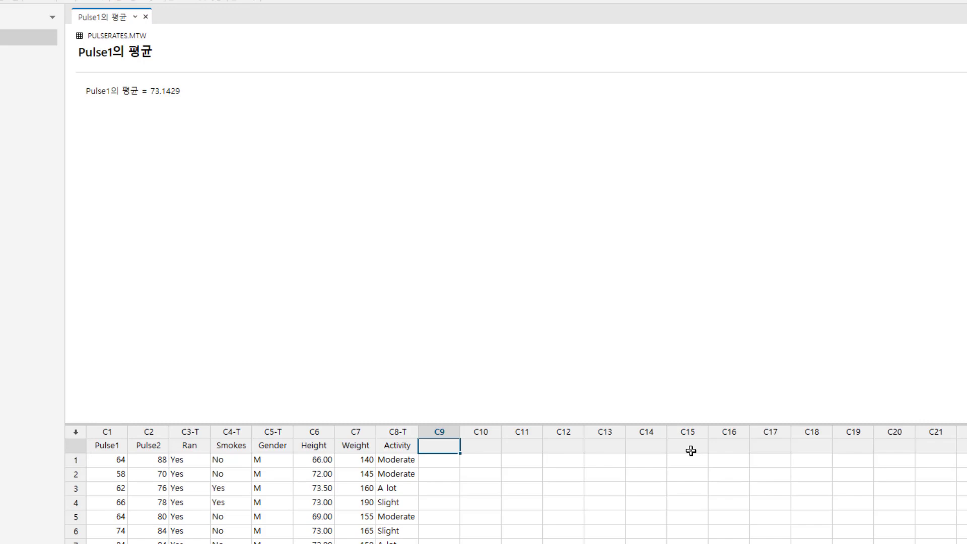
pyautogui.write('Average')
pyautogui.press('Return')
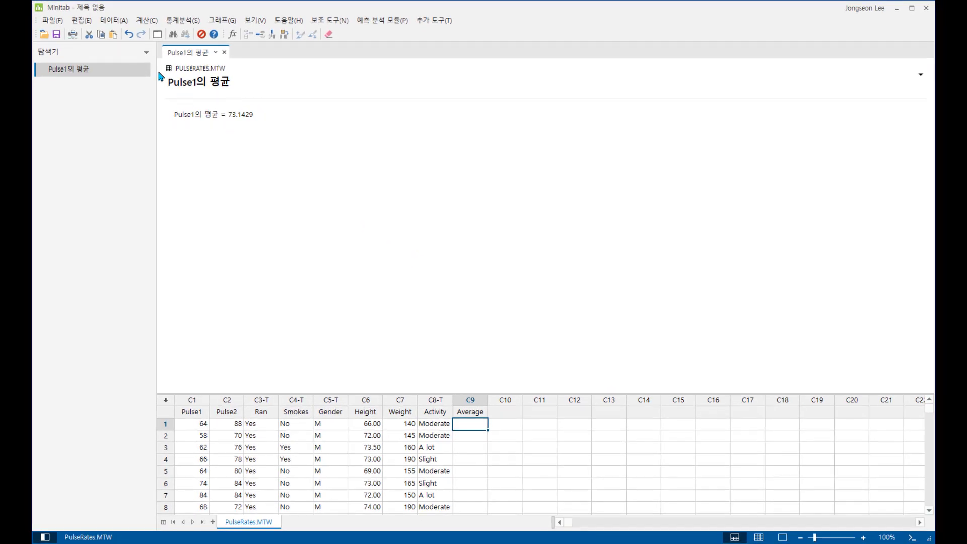
# Calculate the row-wise mean of Pulse1 and Pulse2 with Row Statistics and store it in the Average column.
pyautogui.click(147, 20)
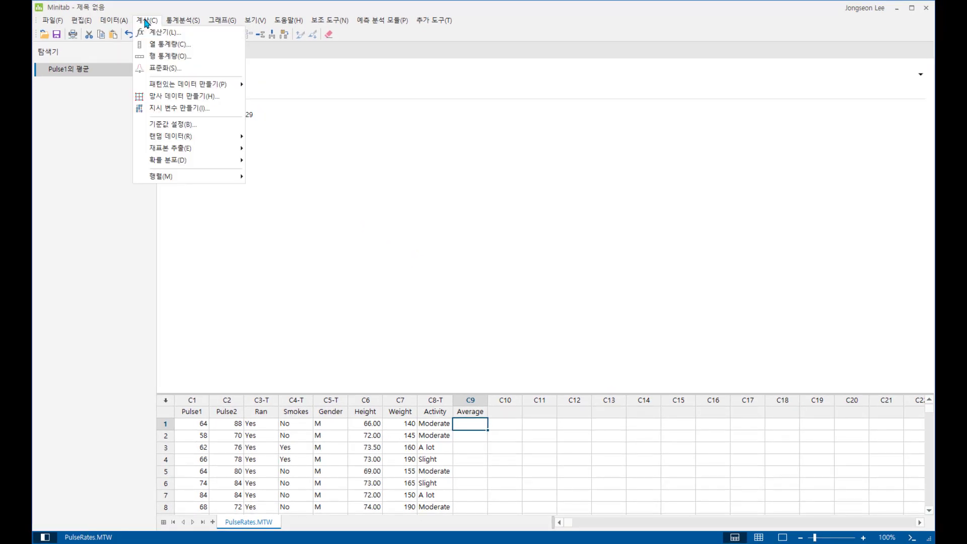
pyautogui.click(157, 56)
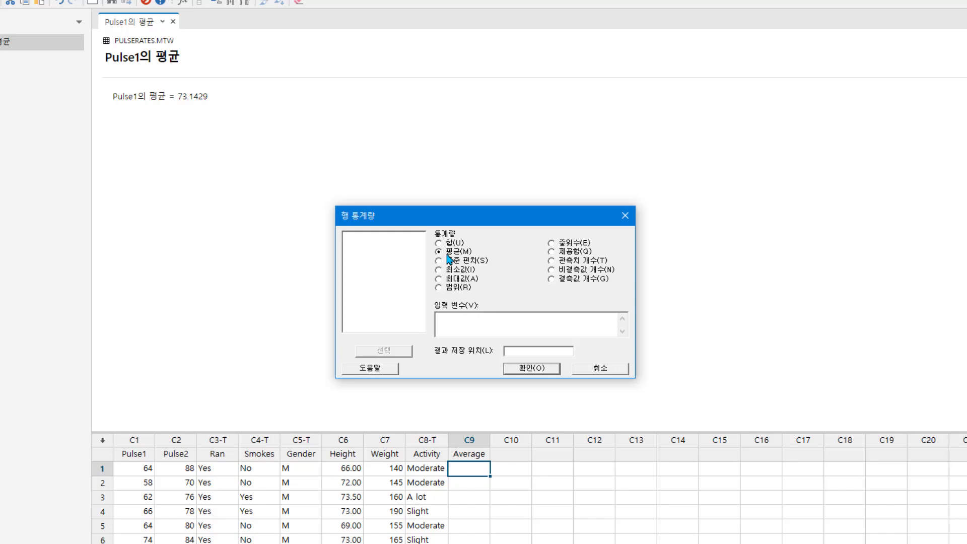
pyautogui.click(451, 325)
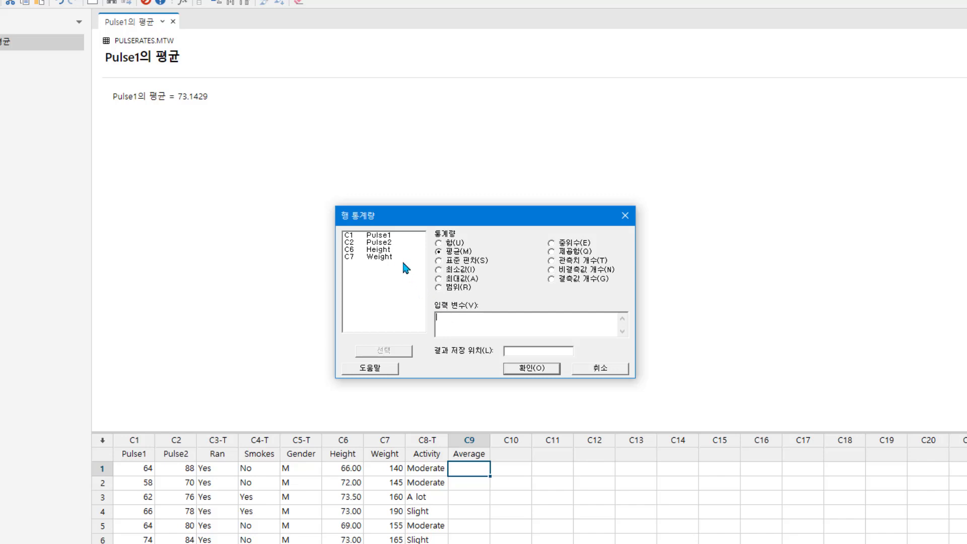
pyautogui.doubleClick(393, 237)
pyautogui.click(393, 241)
pyautogui.doubleClick(393, 242)
pyautogui.click(524, 352)
pyautogui.doubleClick(390, 267)
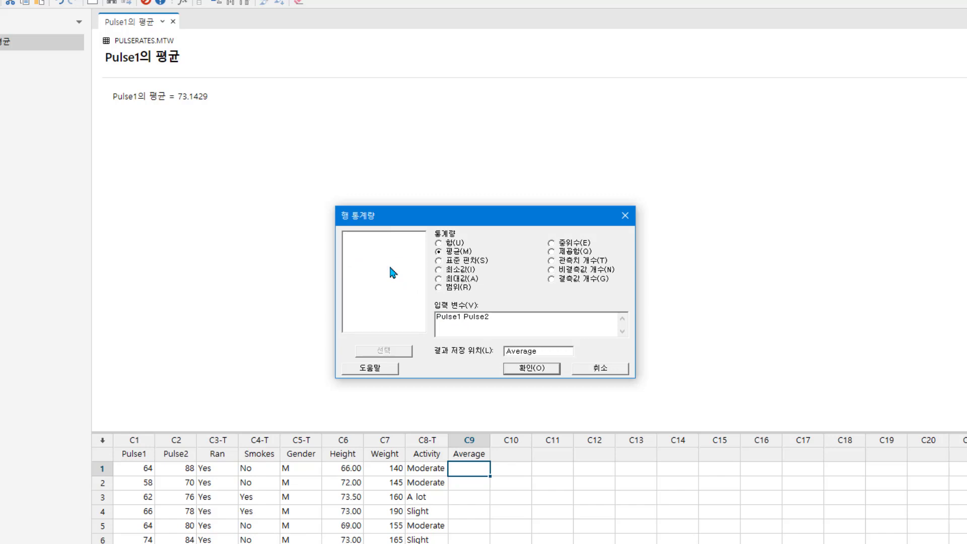
pyautogui.click(523, 372)
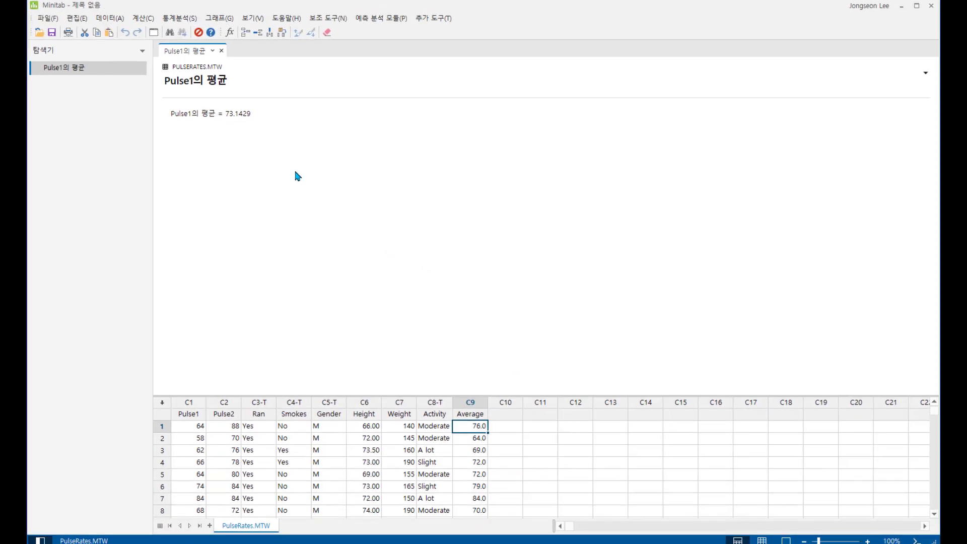
# Set up Display Descriptive Statistics for the variables Height and Weight, keeping the default selection of statistics.
pyautogui.click(188, 22)
pyautogui.moveTo(189, 36)
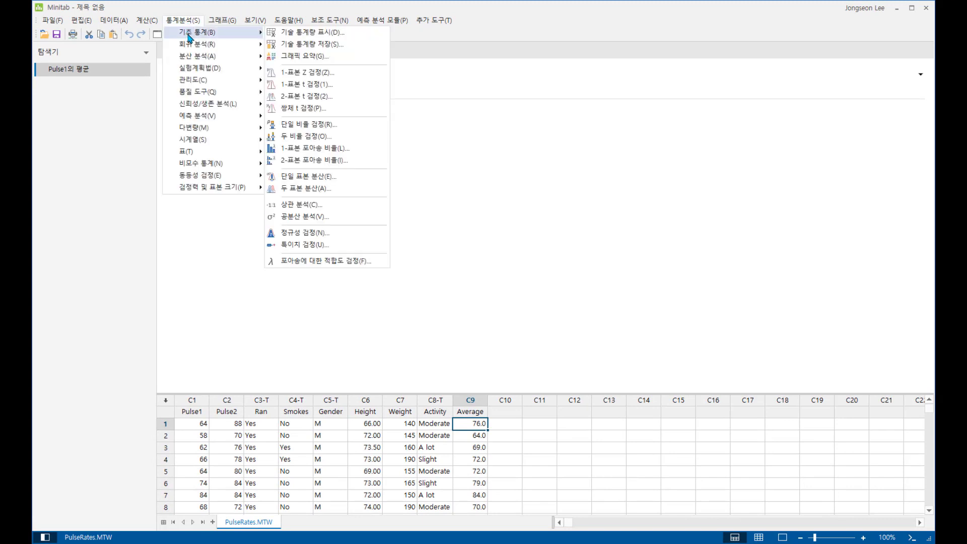
pyautogui.click(364, 35)
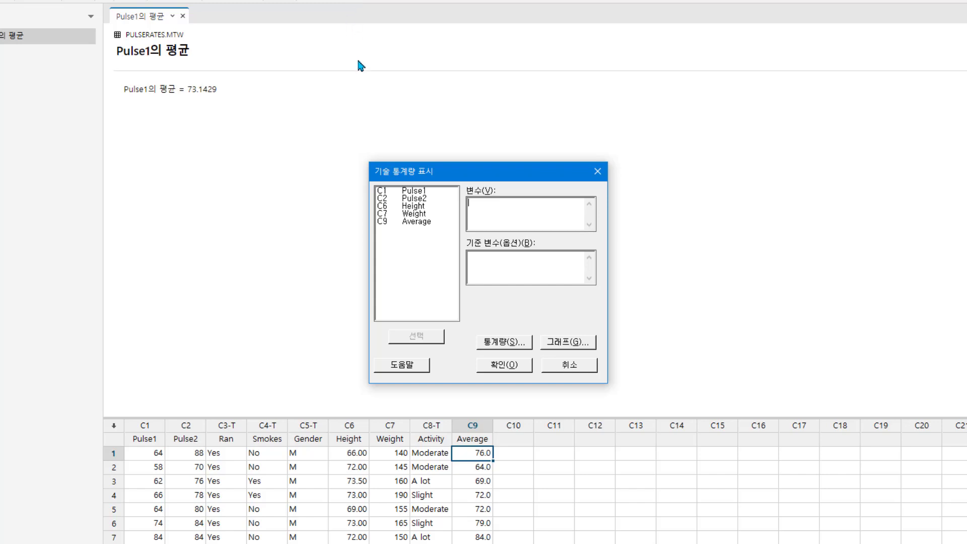
pyautogui.doubleClick(428, 207)
pyautogui.doubleClick(428, 214)
pyautogui.click(514, 344)
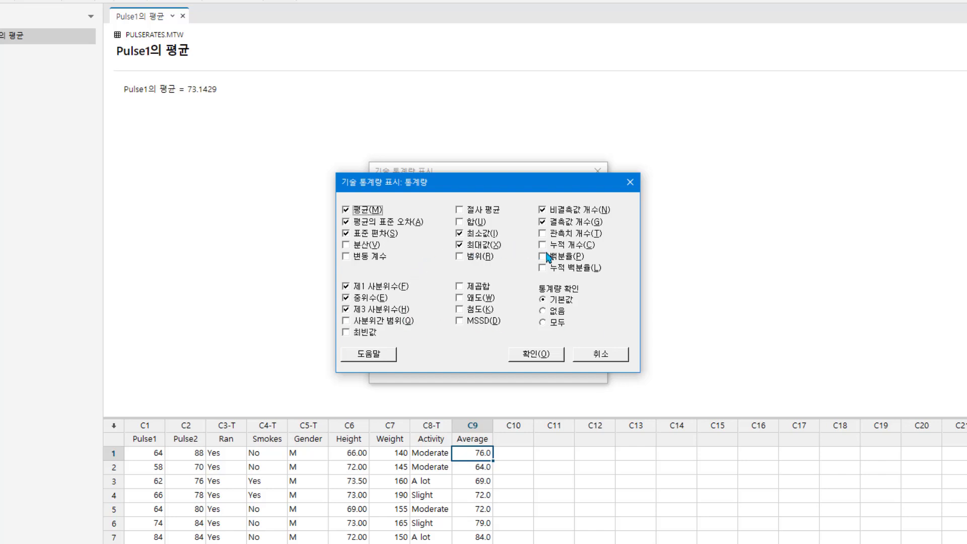
pyautogui.click(547, 356)
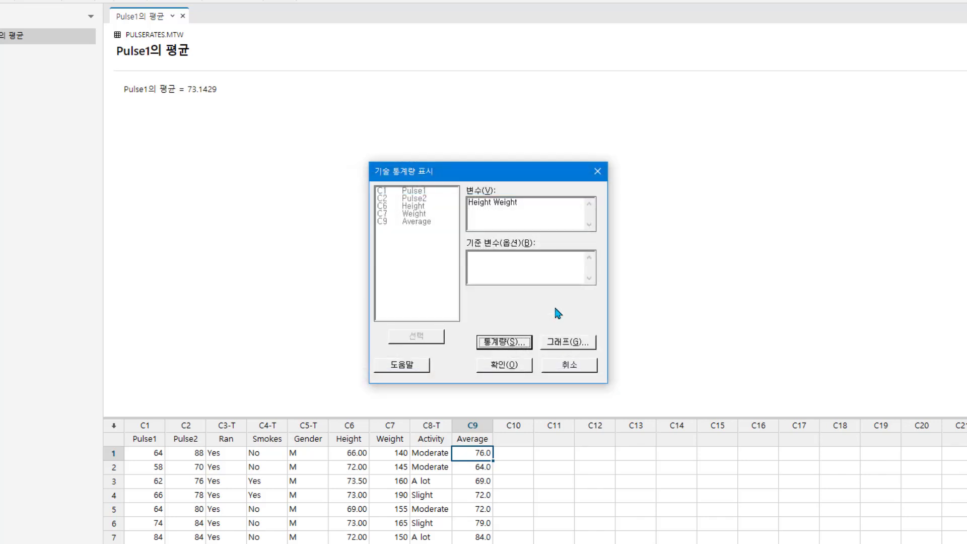
# Group the Height and Weight statistics by Gender and generate the descriptive statistics output without graphs.
pyautogui.click(515, 272)
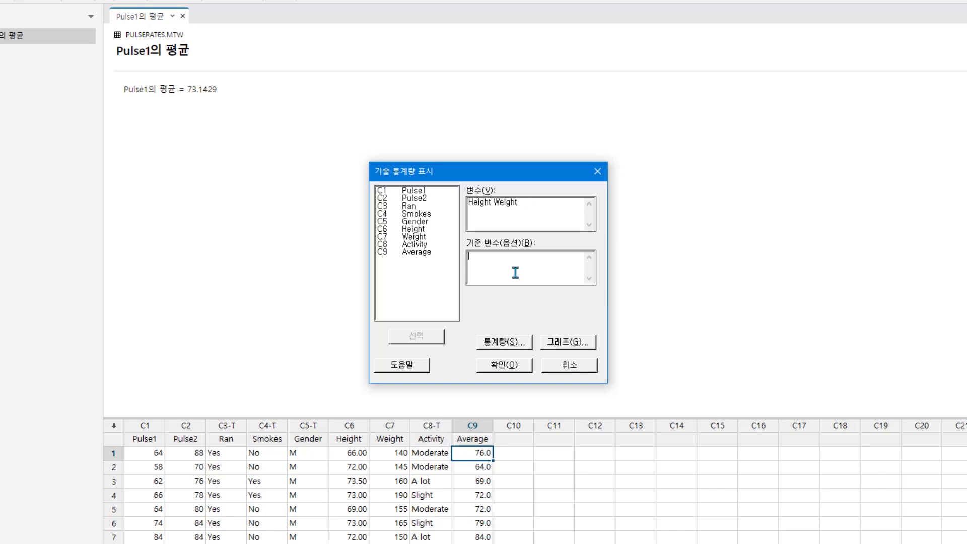
pyautogui.doubleClick(421, 222)
pyautogui.click(580, 347)
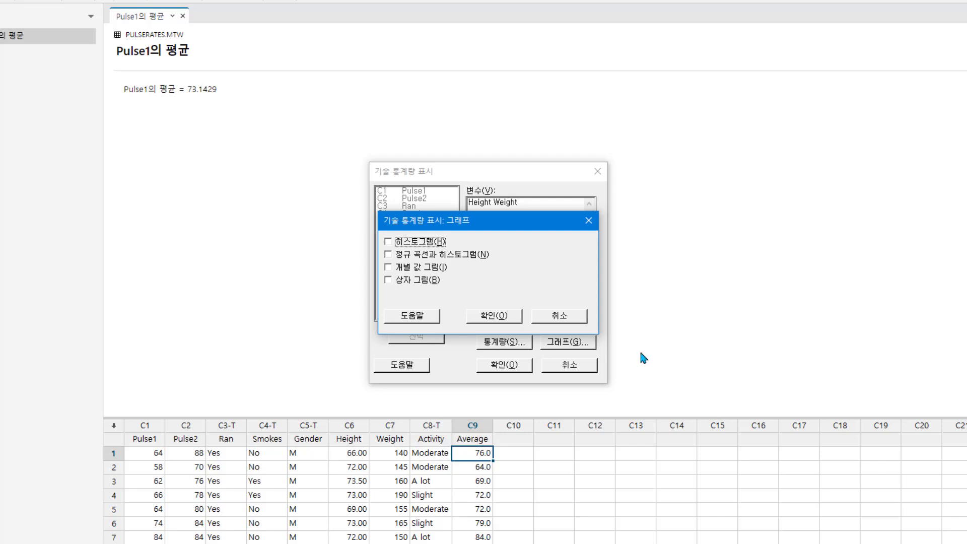
pyautogui.click(562, 316)
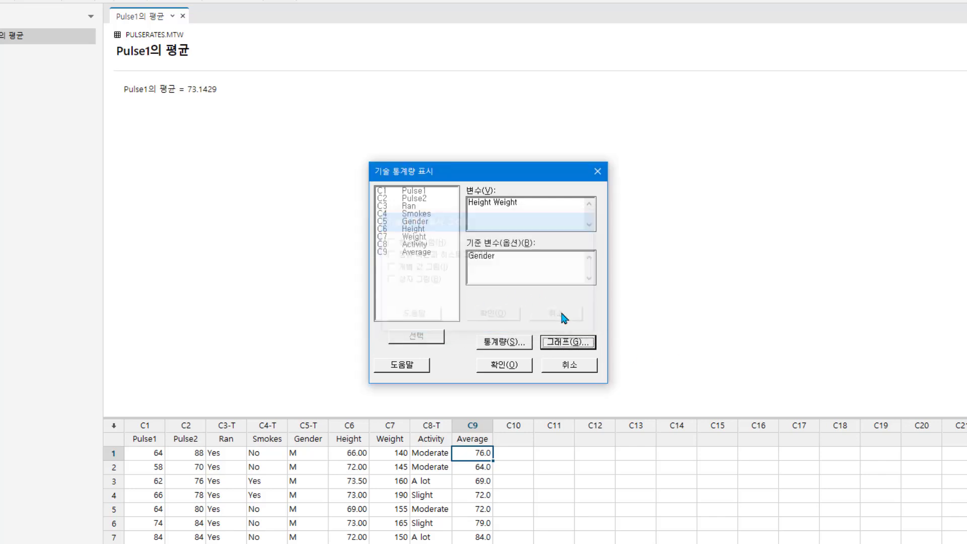
pyautogui.click(509, 370)
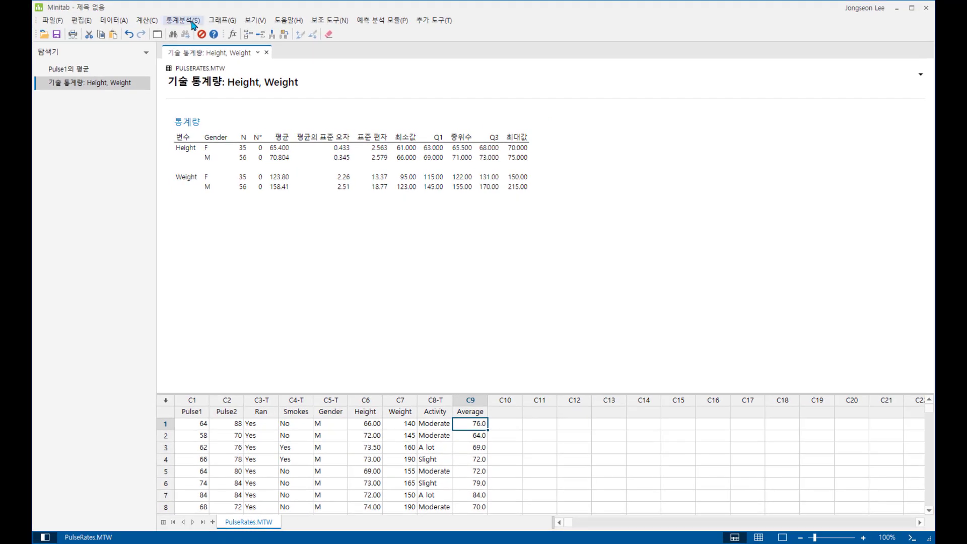
# Set up Store Descriptive Statistics with Height and Weight as variables and Gender as the grouping variable.
pyautogui.click(193, 23)
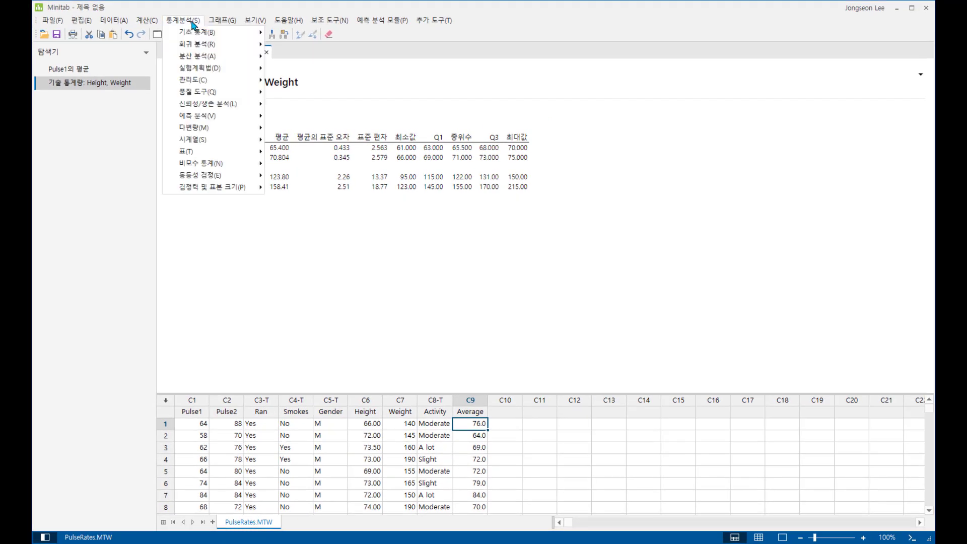
pyautogui.moveTo(197, 37)
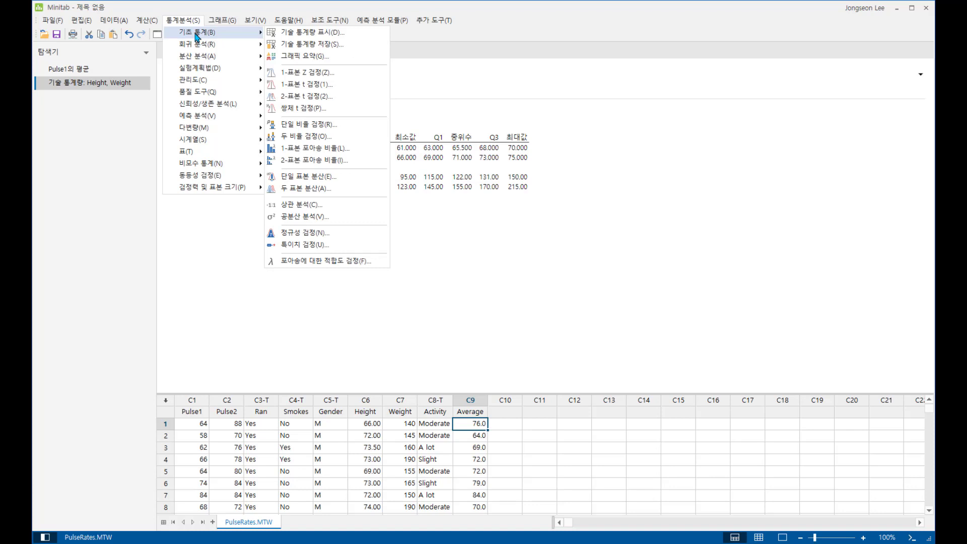
pyautogui.click(291, 45)
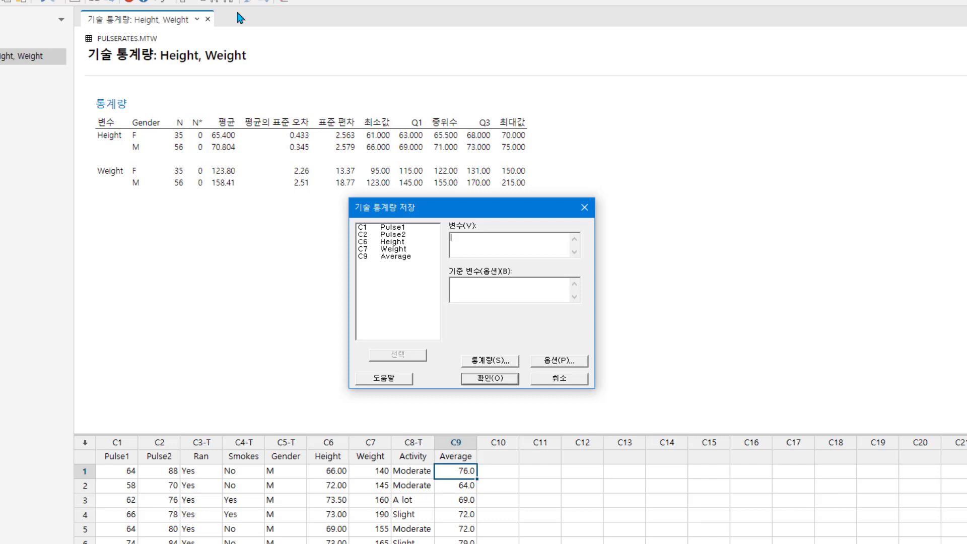
pyautogui.doubleClick(412, 242)
pyautogui.doubleClick(413, 249)
pyautogui.click(475, 294)
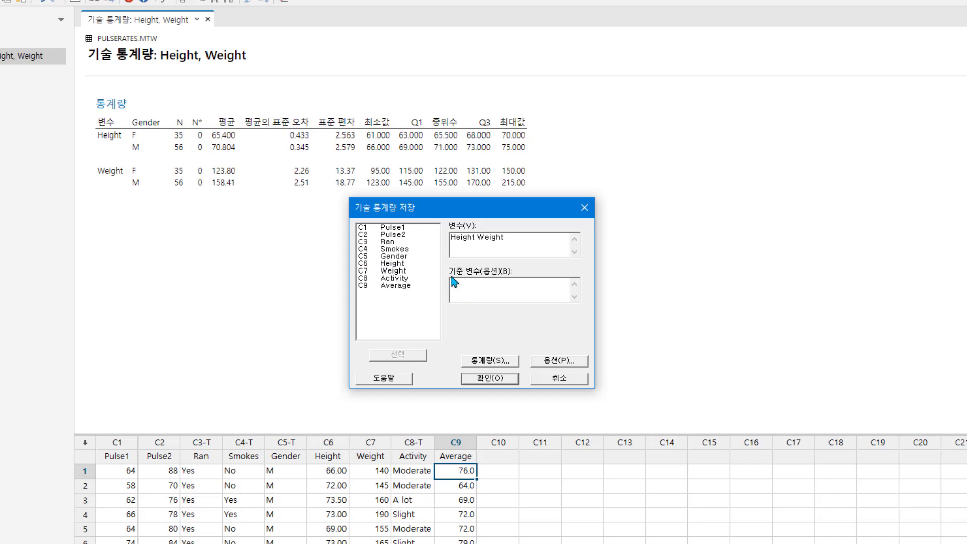
pyautogui.doubleClick(428, 257)
# Add standard deviation to the statistics for storage and store the results in the worksheet with the default options.
pyautogui.click(495, 361)
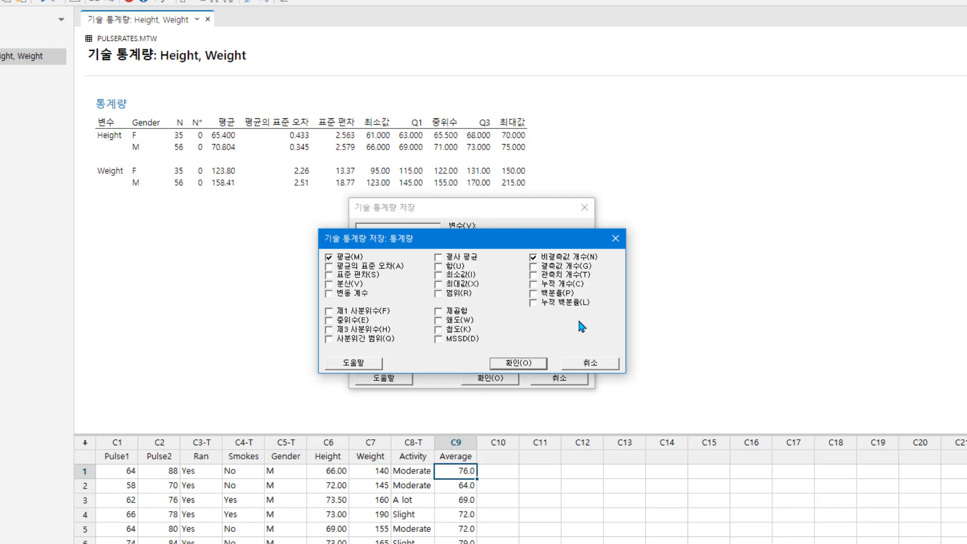
pyautogui.click(329, 276)
pyautogui.click(524, 363)
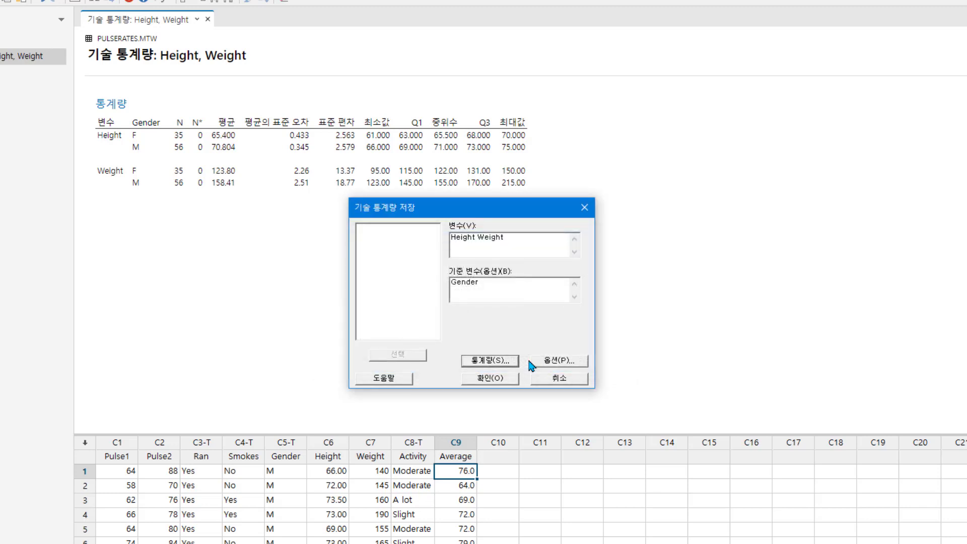
pyautogui.click(554, 363)
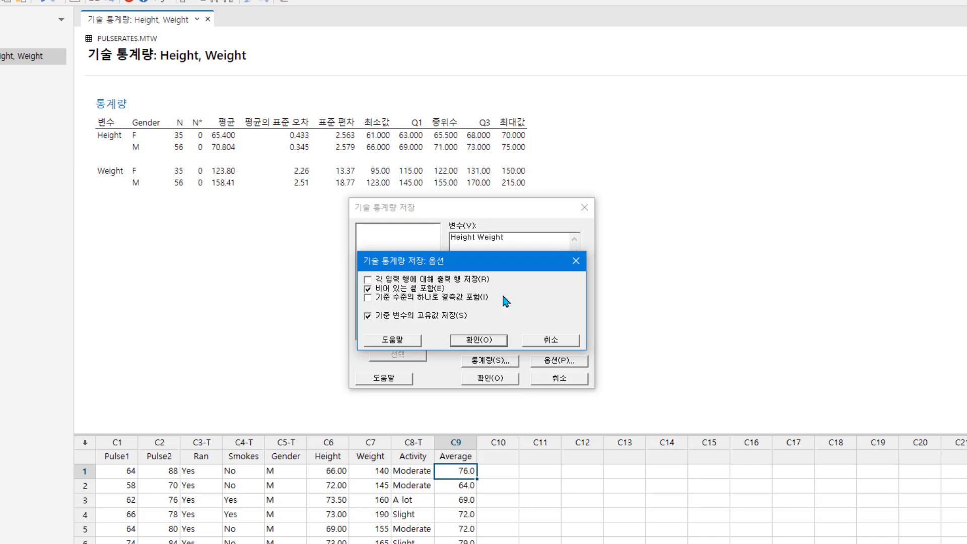
pyautogui.click(497, 340)
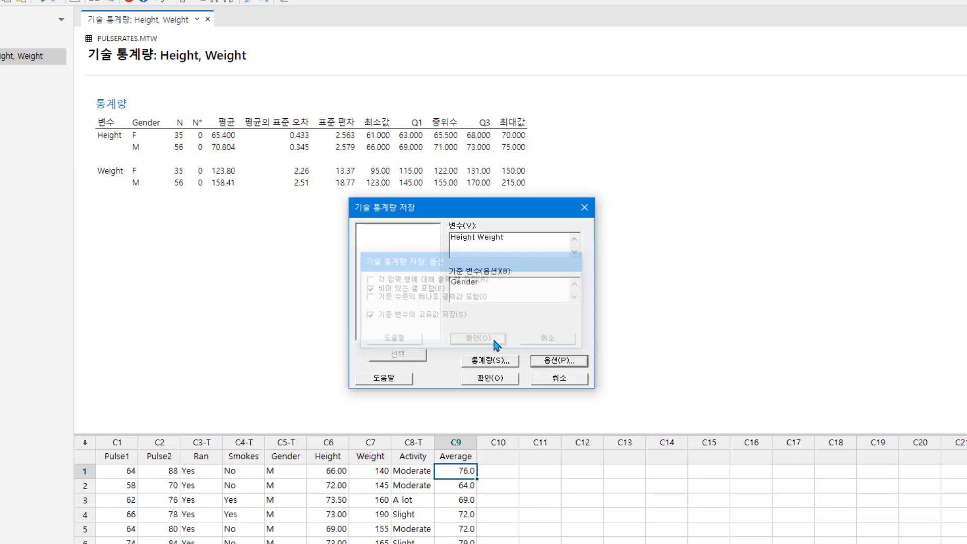
pyautogui.click(503, 384)
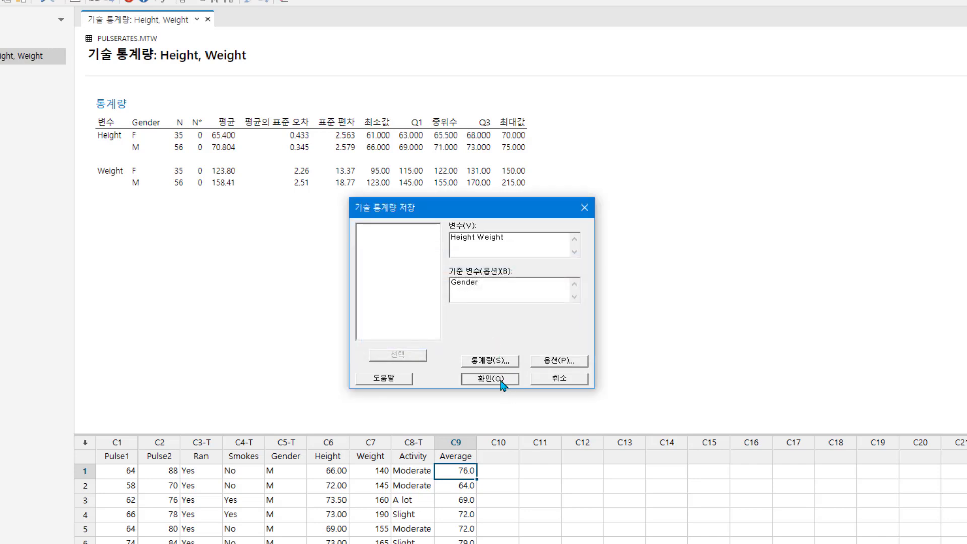